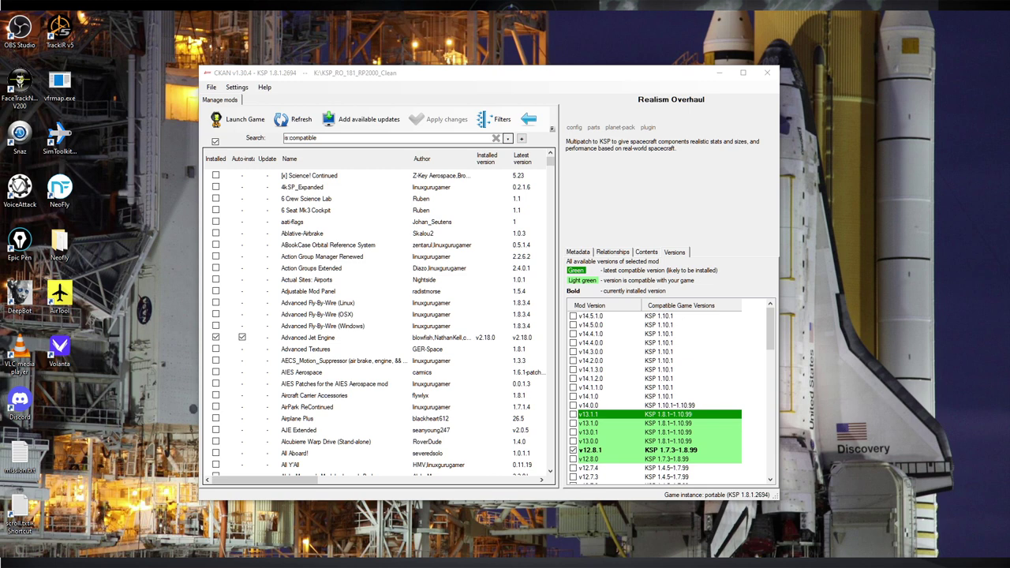
Select Advanced Jet Engine in CKAN to show its installed v2.18.0 and compatible versions
{"action": "left_click", "coordinate": [430, 77]}
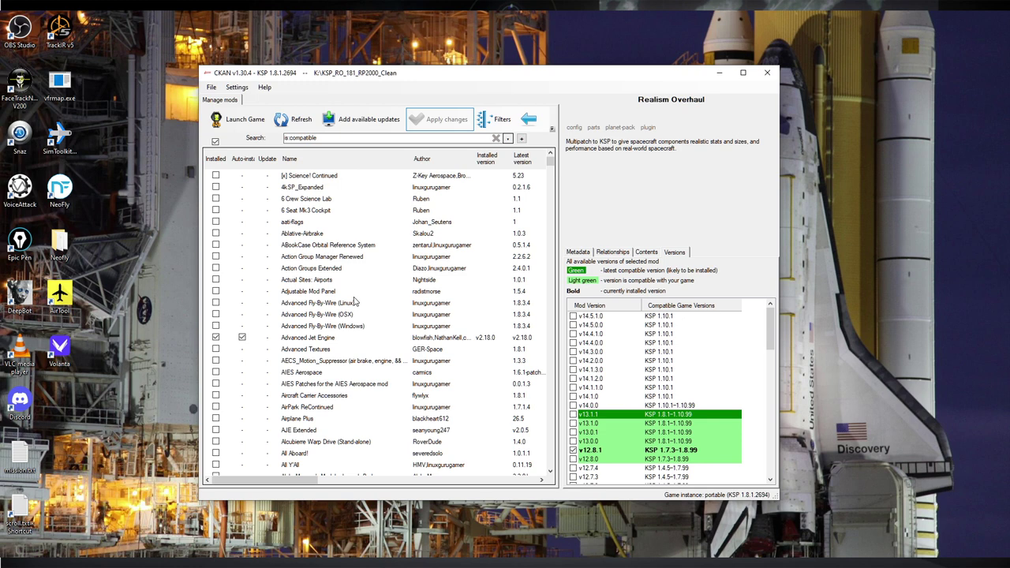
{"action": "left_click", "coordinate": [324, 339]}
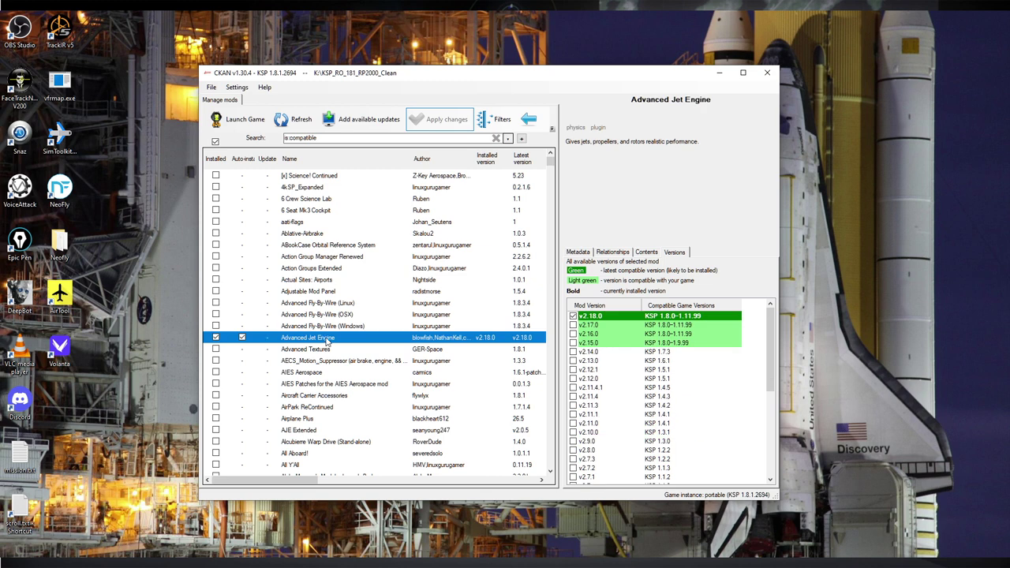
Scroll down and show the compatible versions of B9 Aerospace Procedural Wings - Fork
{"action": "scroll", "coordinate": [326, 340], "scroll_direction": "down", "scroll_amount": 3}
{"action": "scroll", "coordinate": [325, 340], "scroll_direction": "down", "scroll_amount": 15}
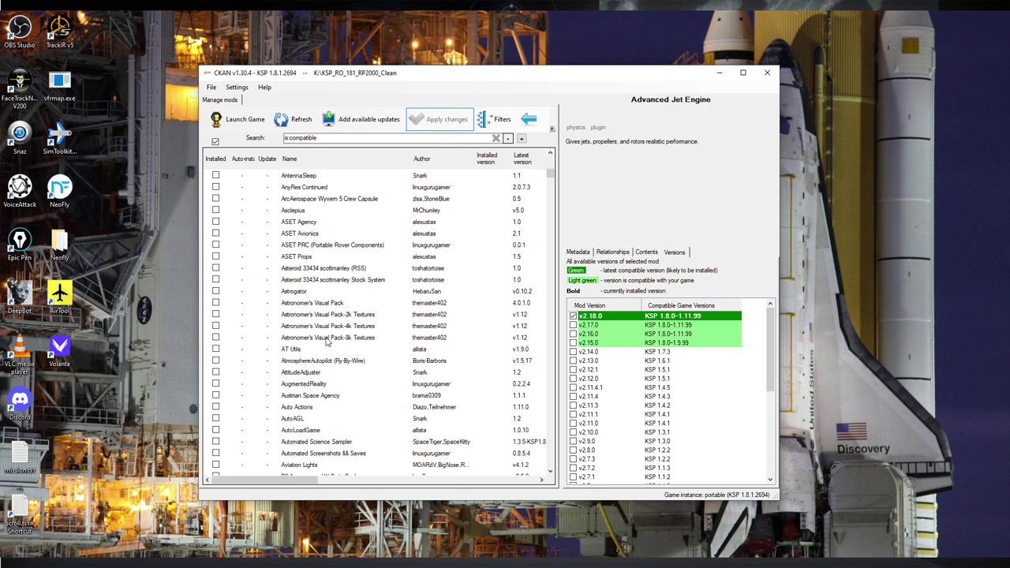
{"action": "left_click", "coordinate": [312, 372]}
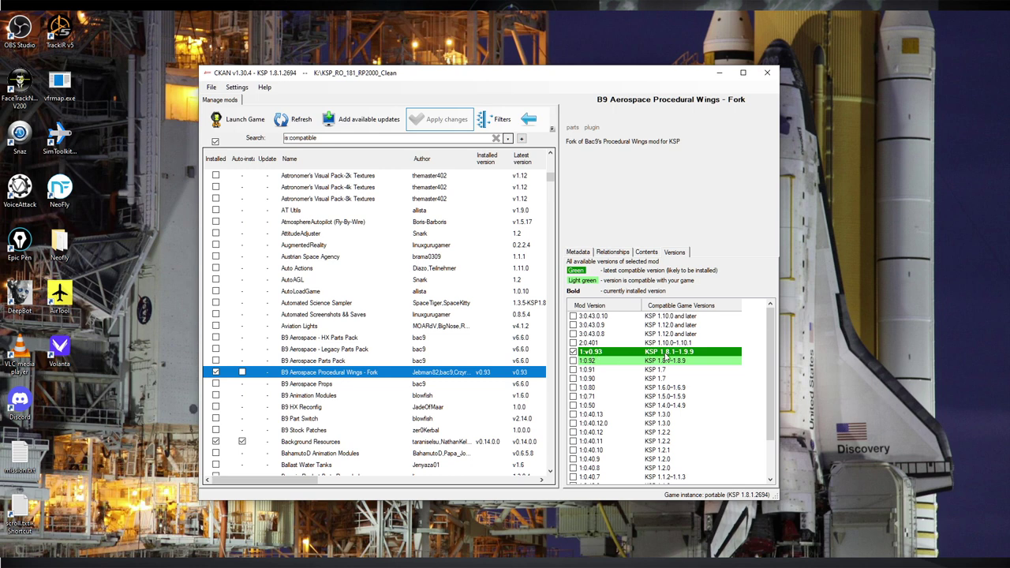
Show Background Resources' details and versions, then scroll further down the mod list
{"action": "scroll", "coordinate": [311, 390], "scroll_direction": "down", "scroll_amount": 1}
{"action": "left_click", "coordinate": [311, 408]}
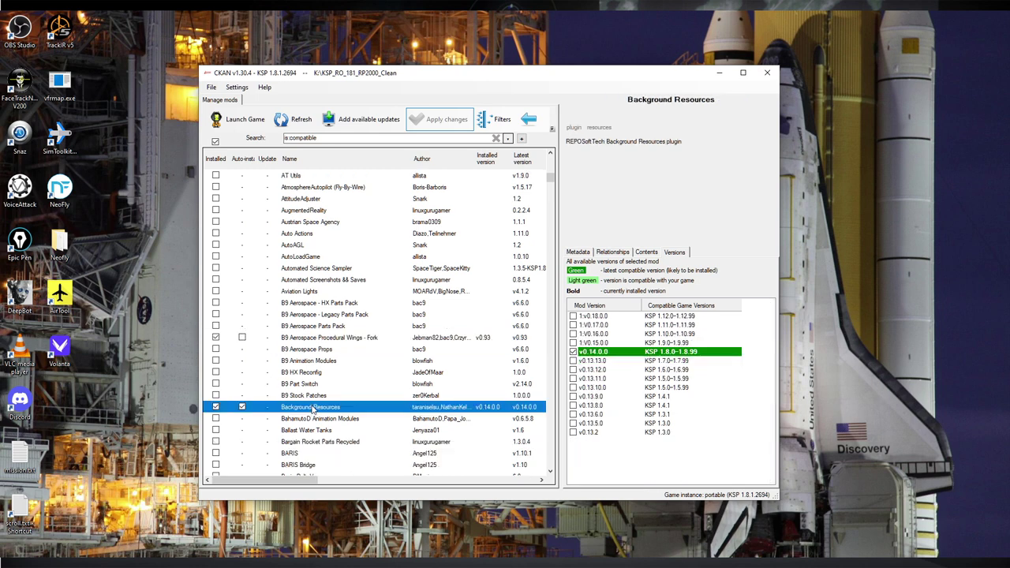
{"action": "scroll", "coordinate": [311, 408], "scroll_direction": "down", "scroll_amount": 1}
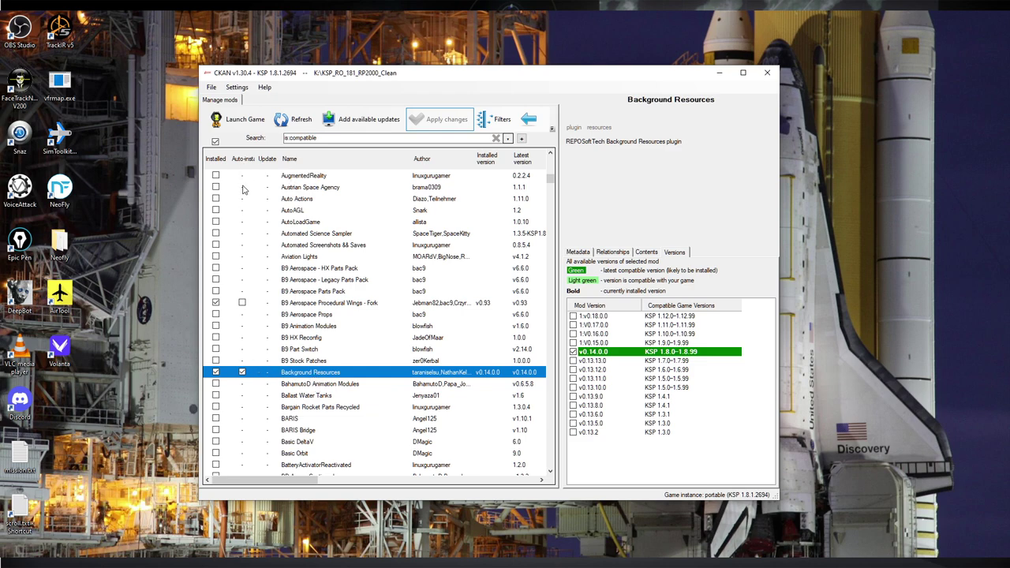
{"action": "scroll", "coordinate": [347, 311], "scroll_direction": "down", "scroll_amount": 18}
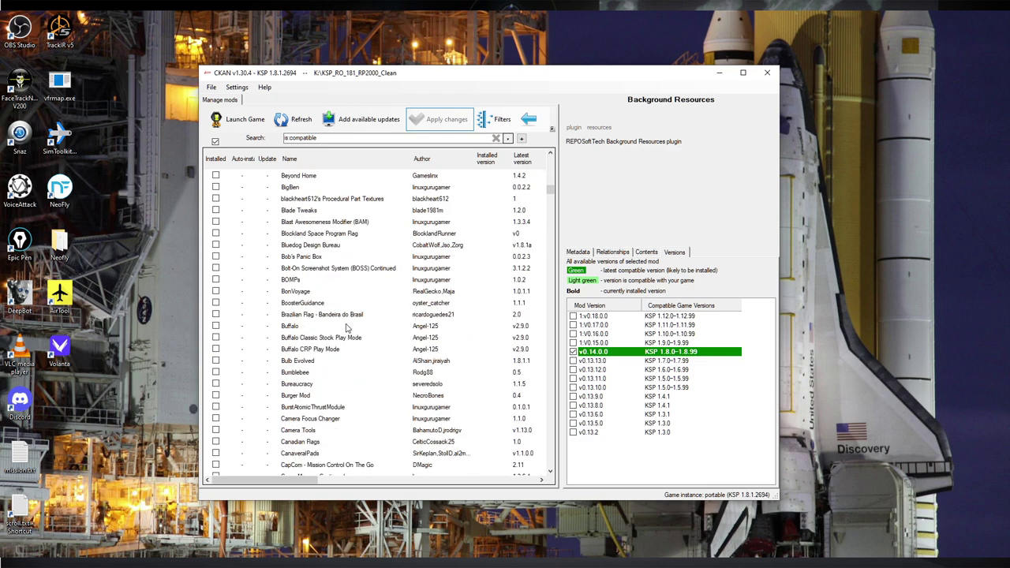
{"action": "scroll", "coordinate": [344, 329], "scroll_direction": "down", "scroll_amount": 1}
Select ClickThrough Blocker and scroll through its details
{"action": "left_click", "coordinate": [312, 306]}
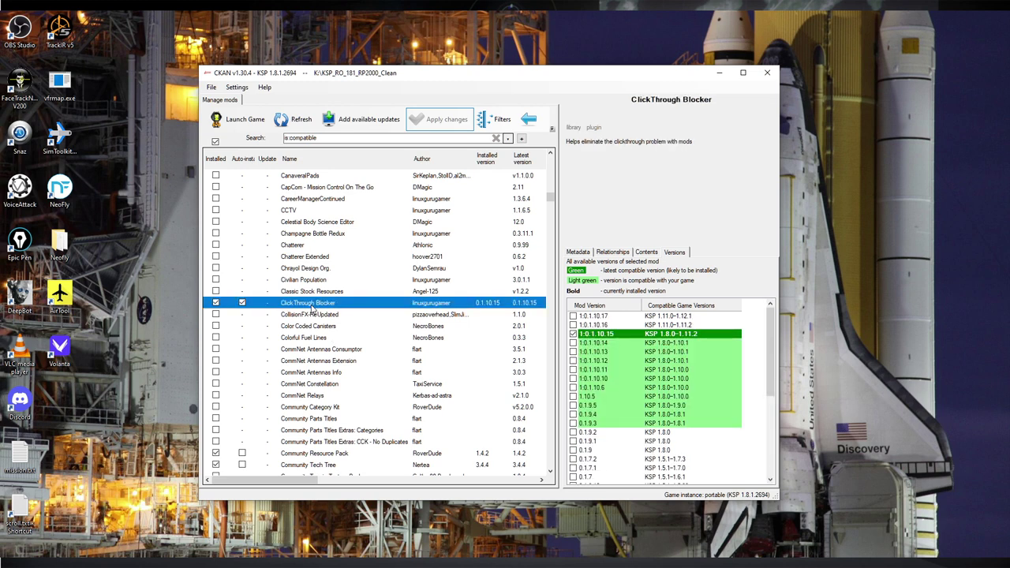
{"action": "scroll", "coordinate": [313, 311], "scroll_direction": "down", "scroll_amount": 1}
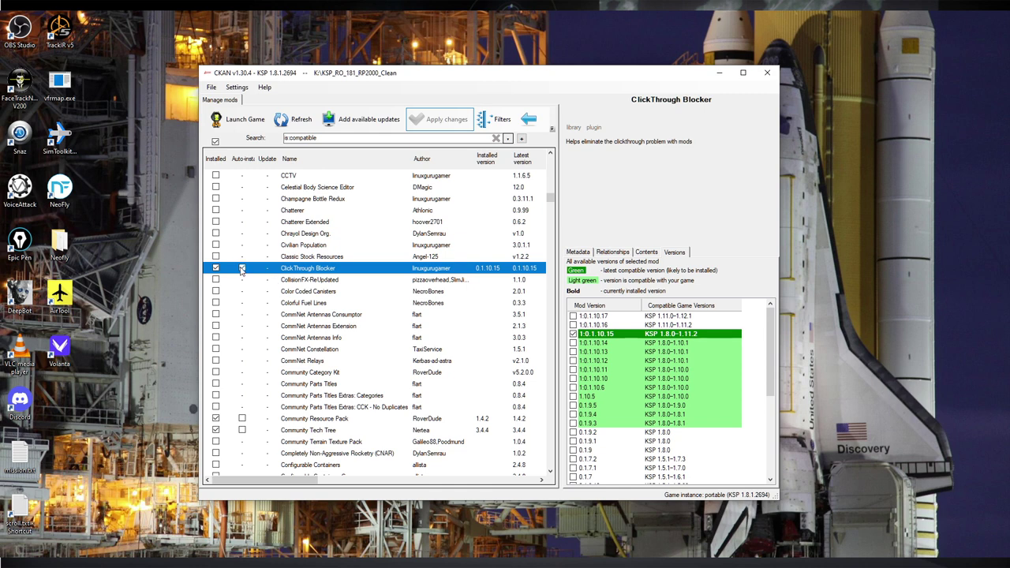
{"action": "scroll", "coordinate": [323, 368], "scroll_direction": "down", "scroll_amount": 1}
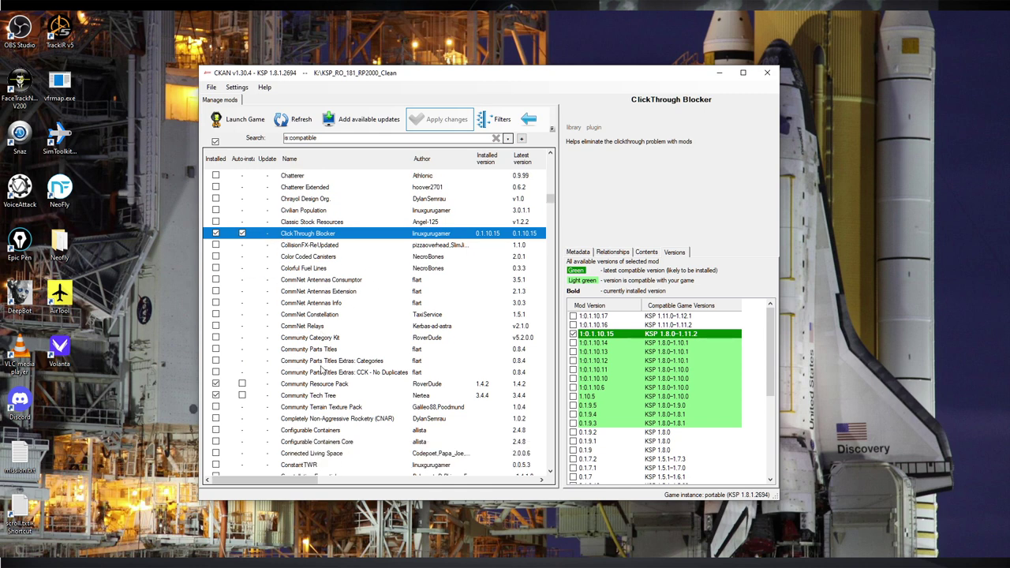
Check its installed files and ZeroMiniAVC/ToolbarController dependencies, ending on its Versions list
{"action": "left_click", "coordinate": [646, 254]}
{"action": "left_click", "coordinate": [675, 253]}
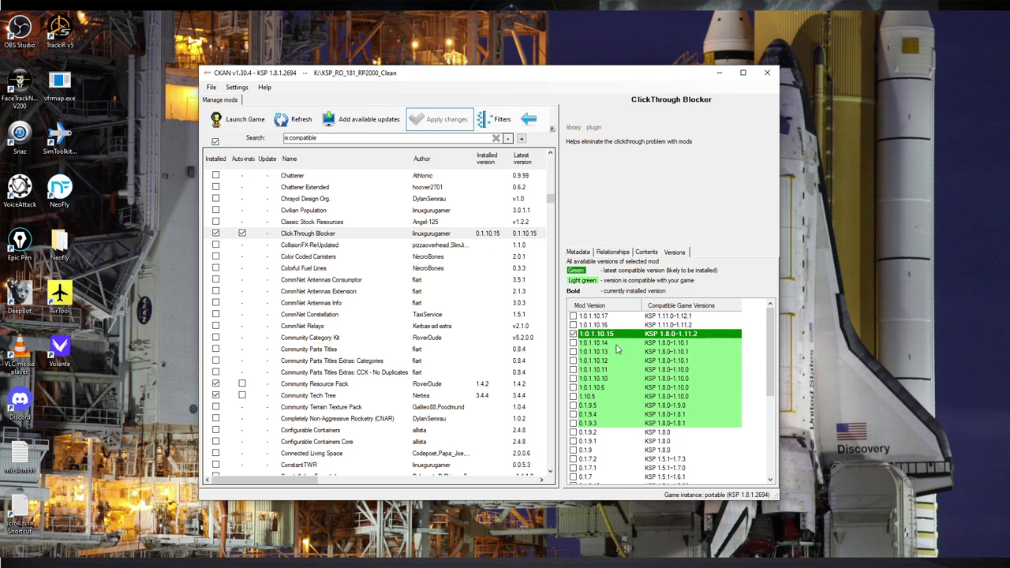
{"action": "left_click", "coordinate": [601, 253]}
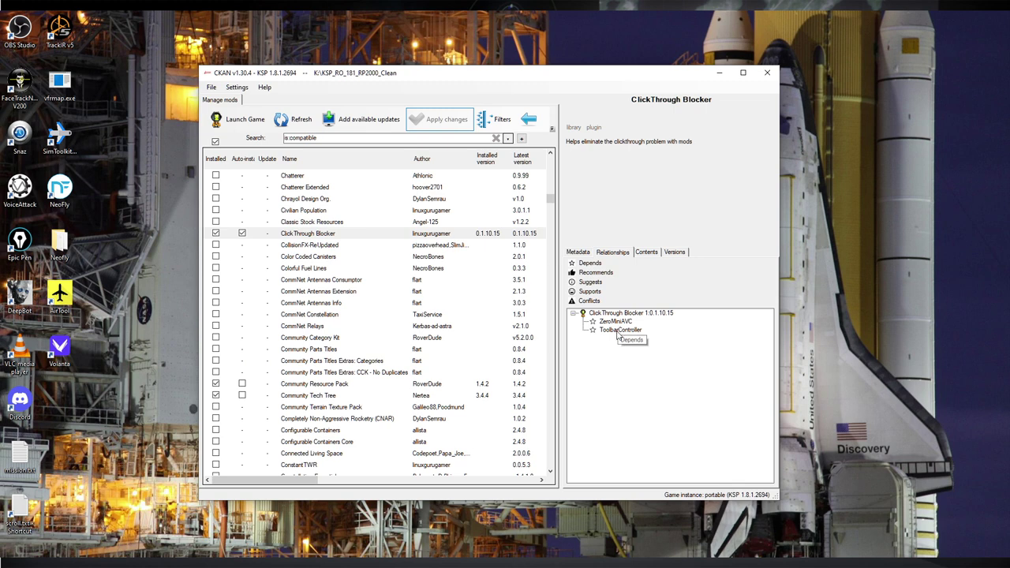
{"action": "left_click", "coordinate": [674, 253]}
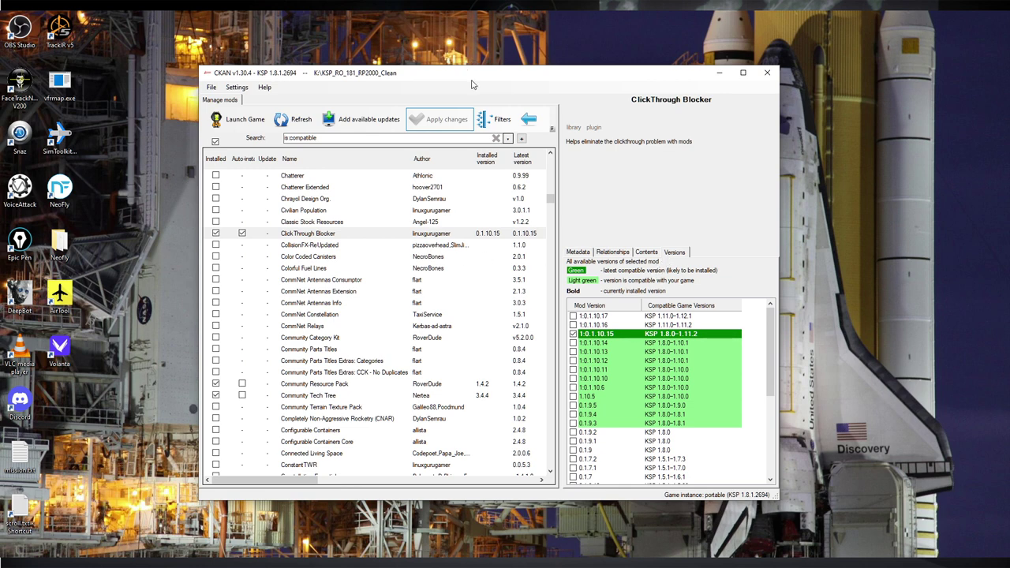
Alternate between Community Resource Pack and Community Tech Tree versions, ending on Tech Tree 3.4.4
{"action": "left_click", "coordinate": [324, 384]}
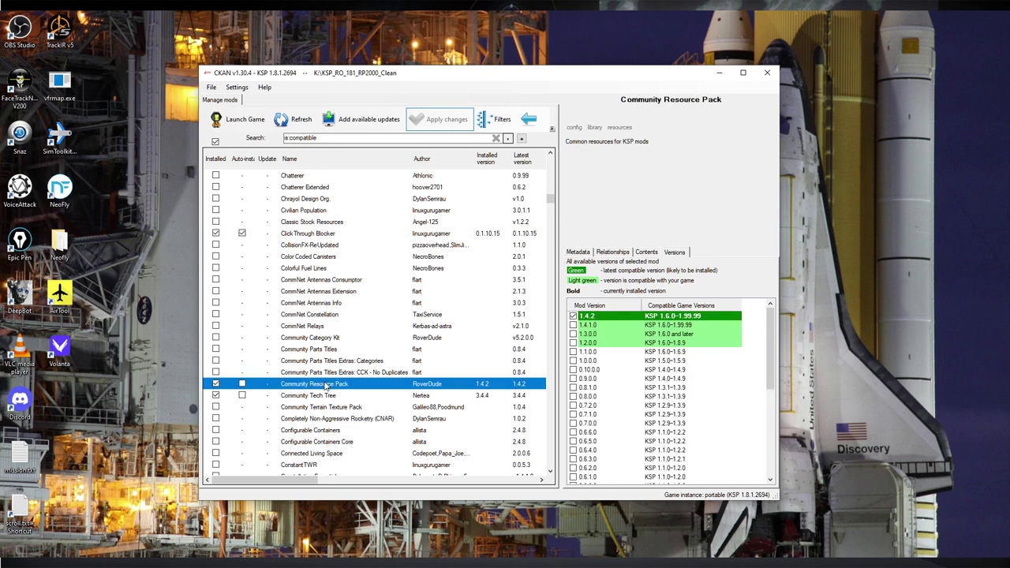
{"action": "scroll", "coordinate": [324, 384], "scroll_direction": "down", "scroll_amount": 1}
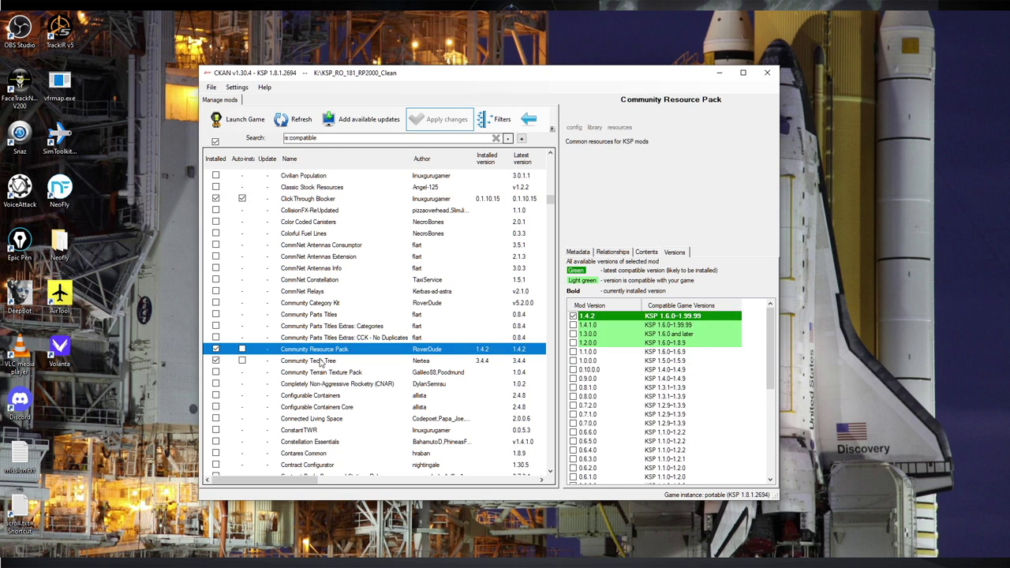
{"action": "left_click", "coordinate": [321, 362]}
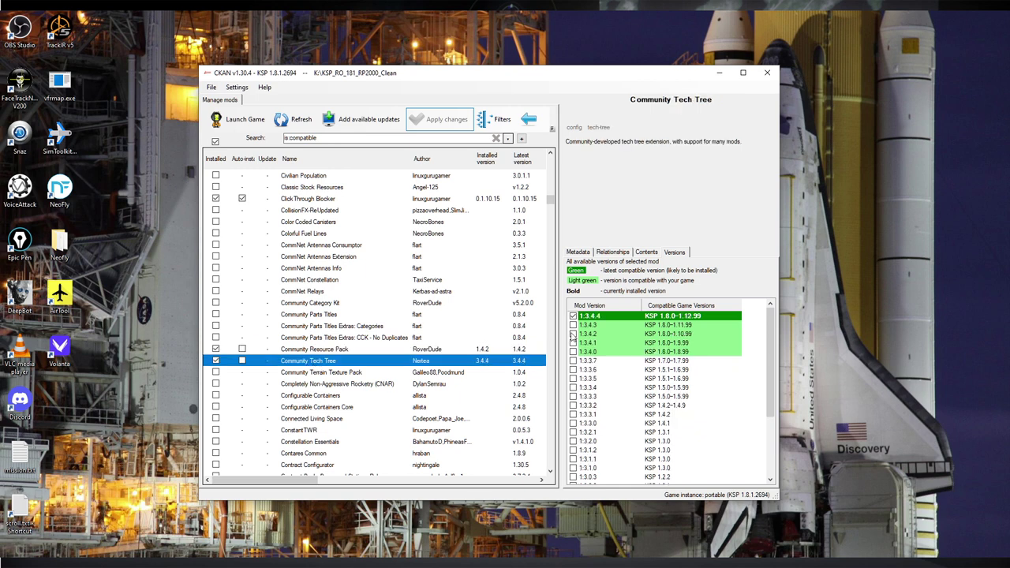
{"action": "left_click", "coordinate": [353, 351]}
{"action": "left_click", "coordinate": [343, 360]}
{"action": "scroll", "coordinate": [377, 365], "scroll_direction": "down", "scroll_amount": 1}
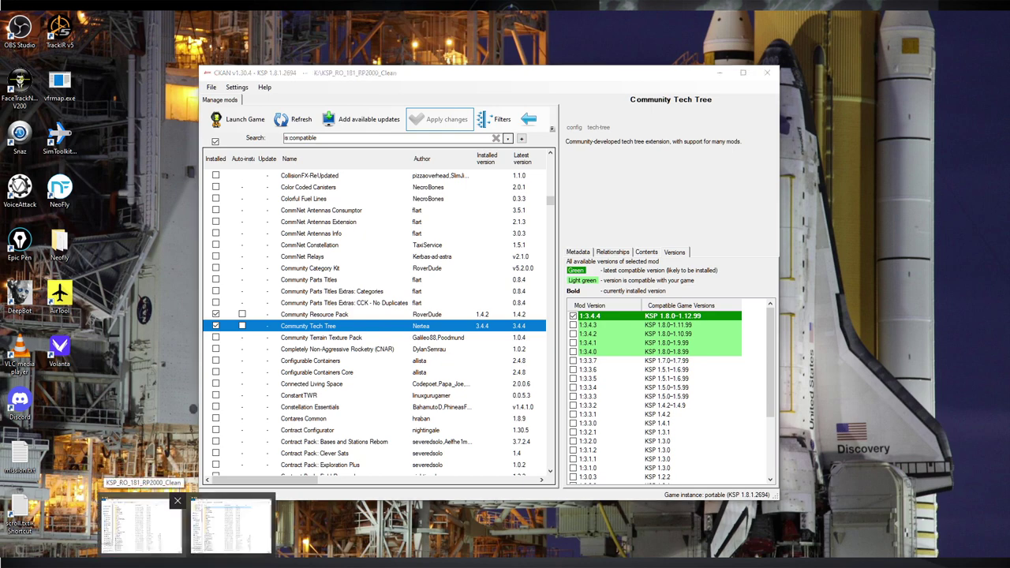
Browse Explorer to GameData\CommunityTechTree\Versioning to find CommunityTechTree.version, then return to CKAN
{"action": "left_click", "coordinate": [187, 526]}
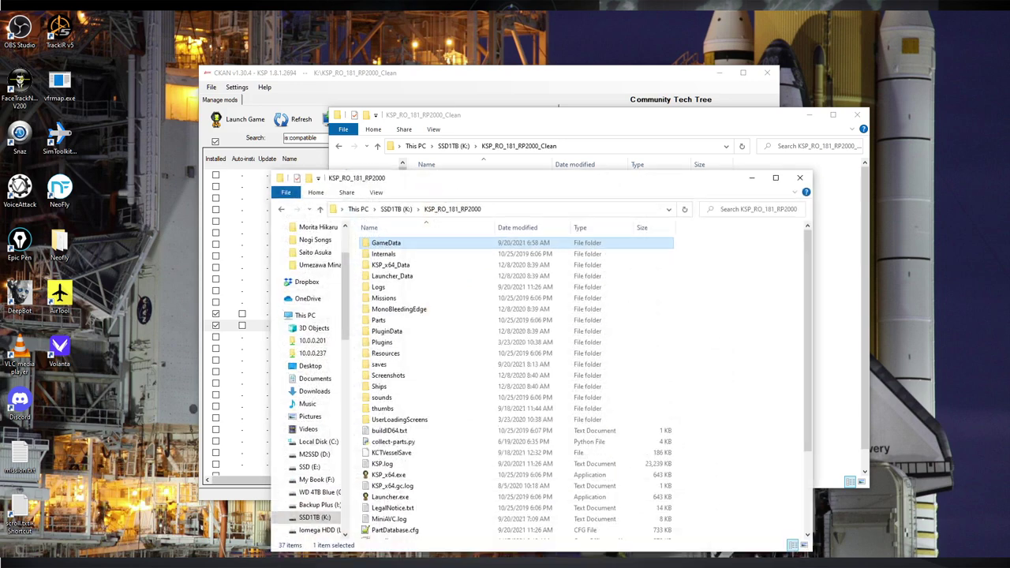
{"action": "double_click", "coordinate": [389, 249]}
{"action": "left_click_drag", "start_coordinate": [473, 177], "coordinate": [586, 156]}
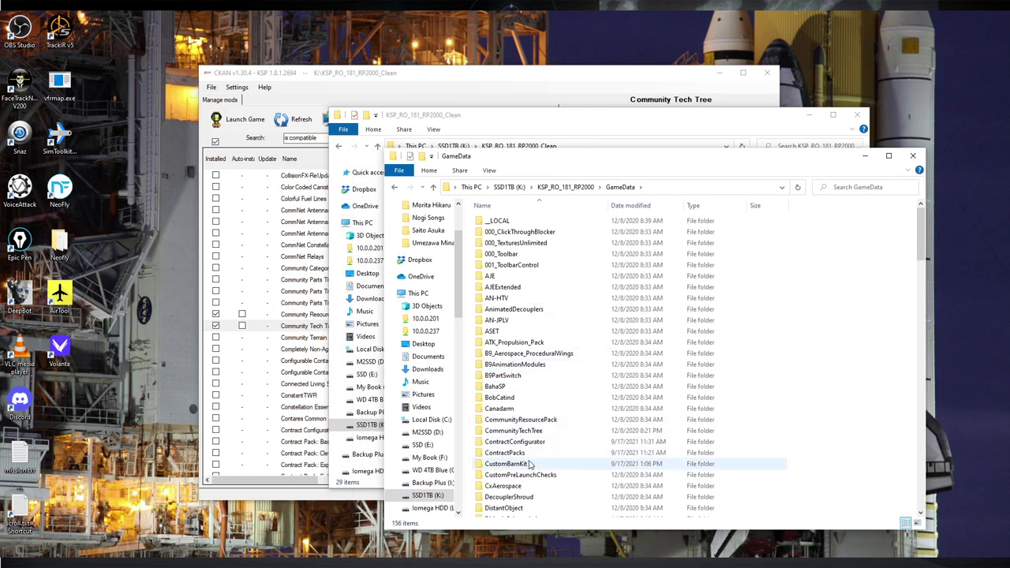
{"action": "double_click", "coordinate": [530, 433]}
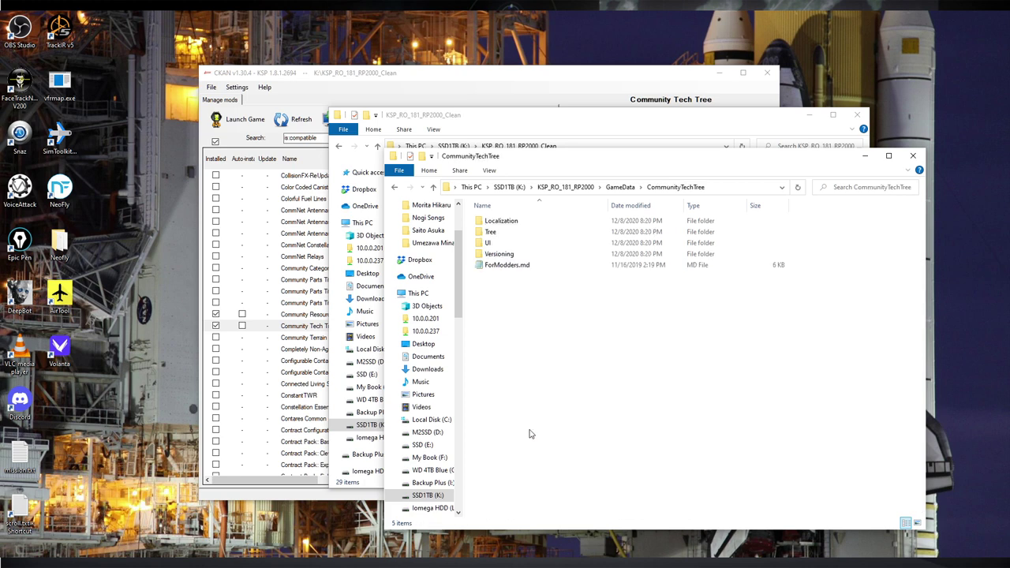
{"action": "double_click", "coordinate": [508, 255]}
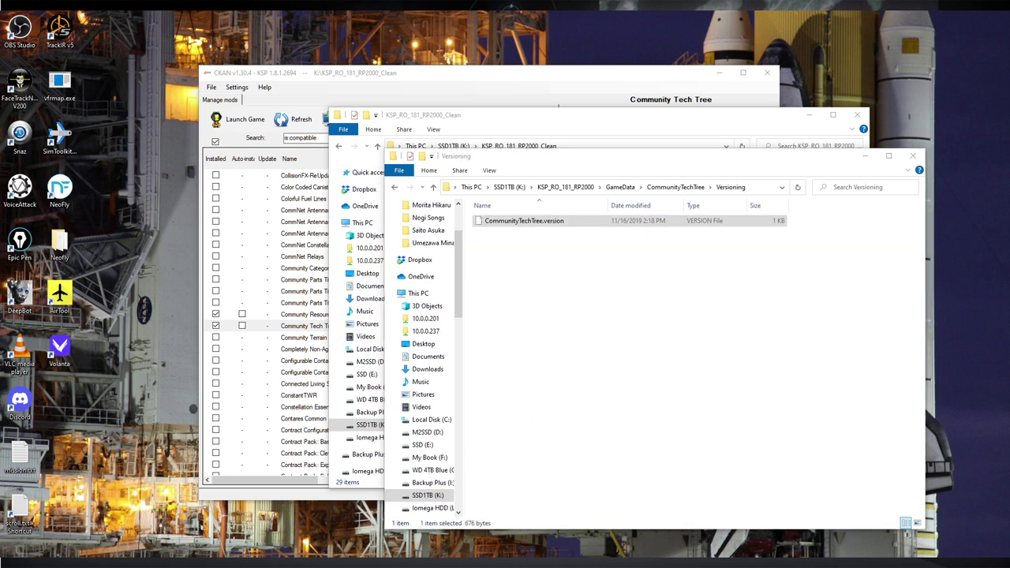
{"action": "left_click", "coordinate": [457, 86]}
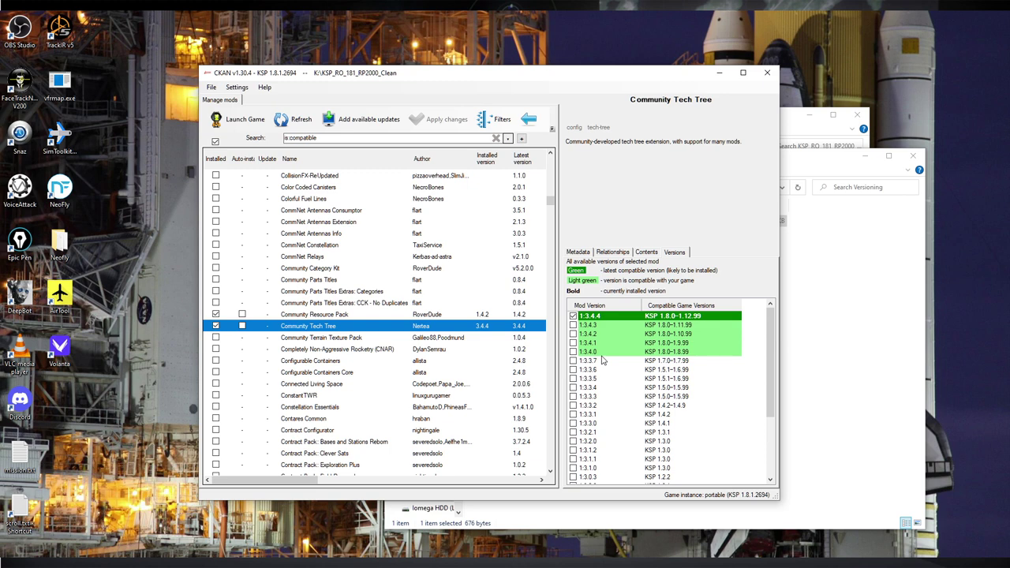
Select the 1.3.4.0 version entry, minimize the Versioning folder window, and return to CKAN
{"action": "left_click", "coordinate": [602, 352]}
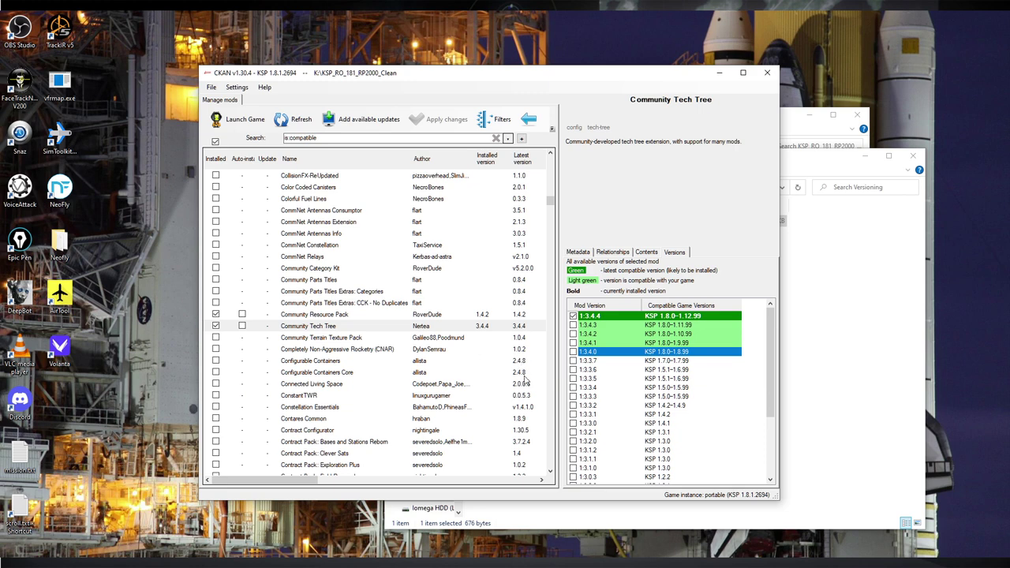
{"action": "left_click", "coordinate": [868, 155]}
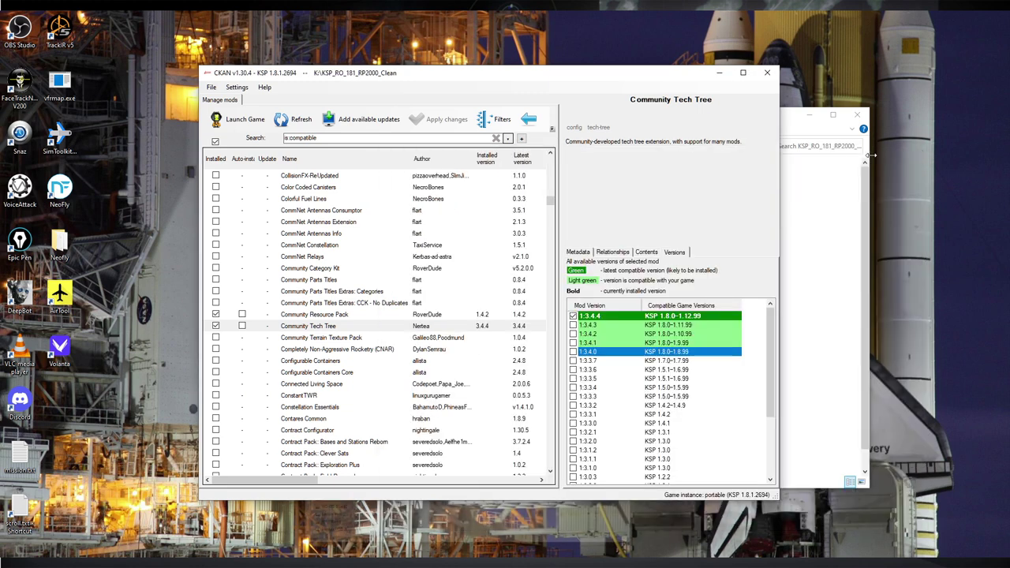
{"action": "left_click", "coordinate": [807, 198]}
{"action": "left_click", "coordinate": [496, 83]}
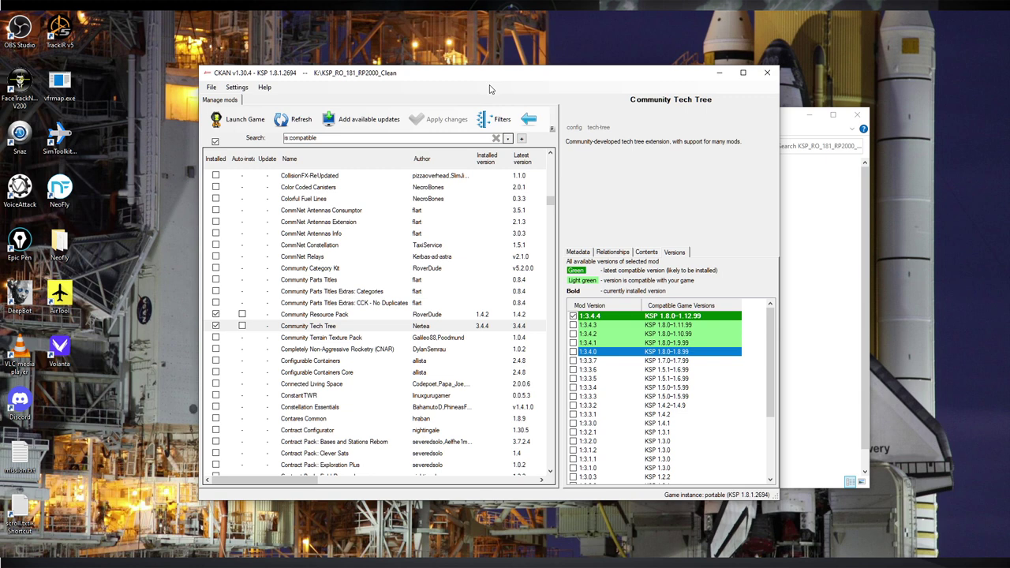
Reselect Community Tech Tree, then show Ferram Aerospace Research Continued's versions (0.16.0.3 installed)
{"action": "left_click", "coordinate": [291, 330]}
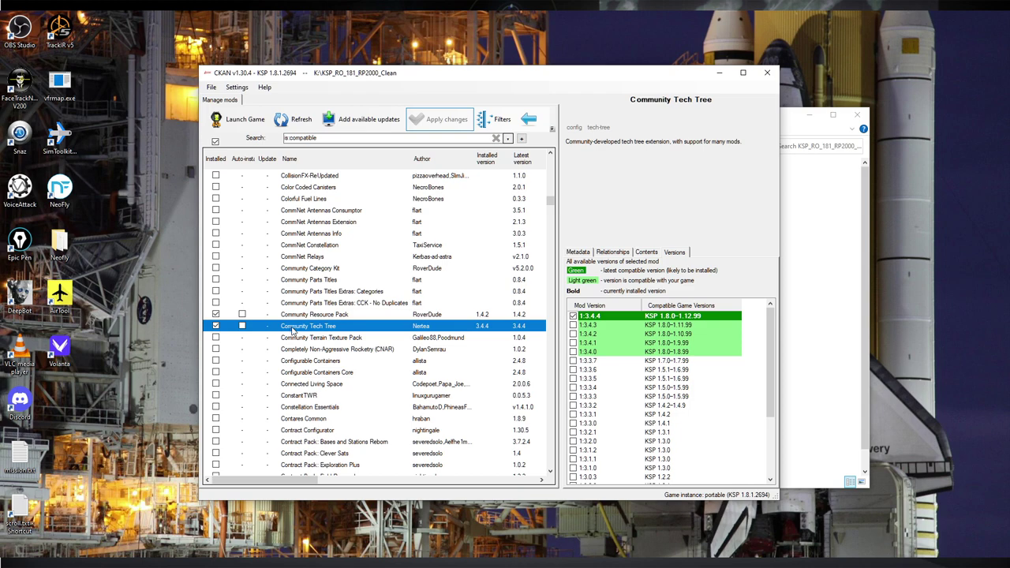
{"action": "scroll", "coordinate": [293, 331], "scroll_direction": "down", "scroll_amount": 15}
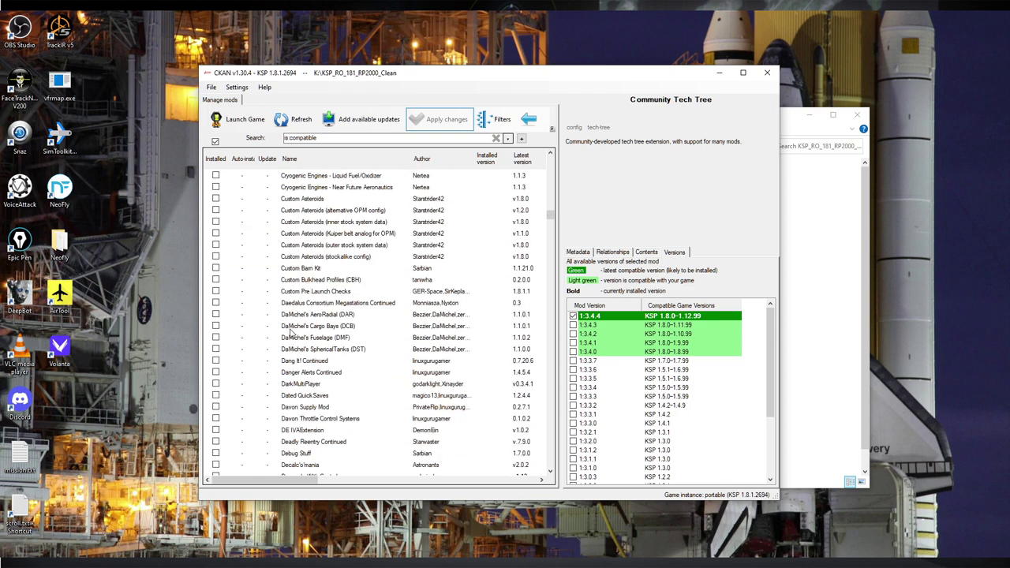
{"action": "scroll", "coordinate": [301, 332], "scroll_direction": "down", "scroll_amount": 8}
{"action": "left_click", "coordinate": [309, 350]}
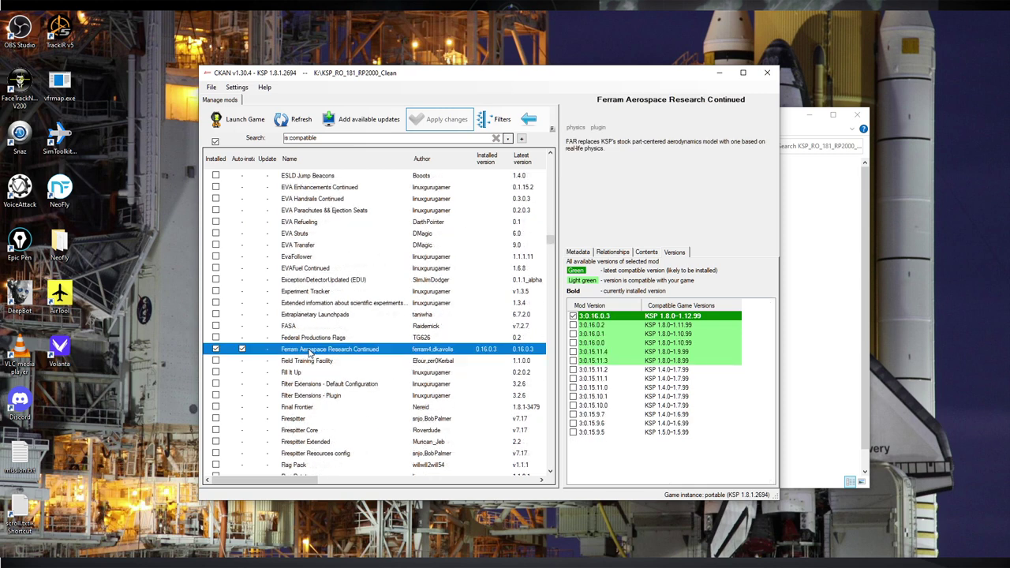